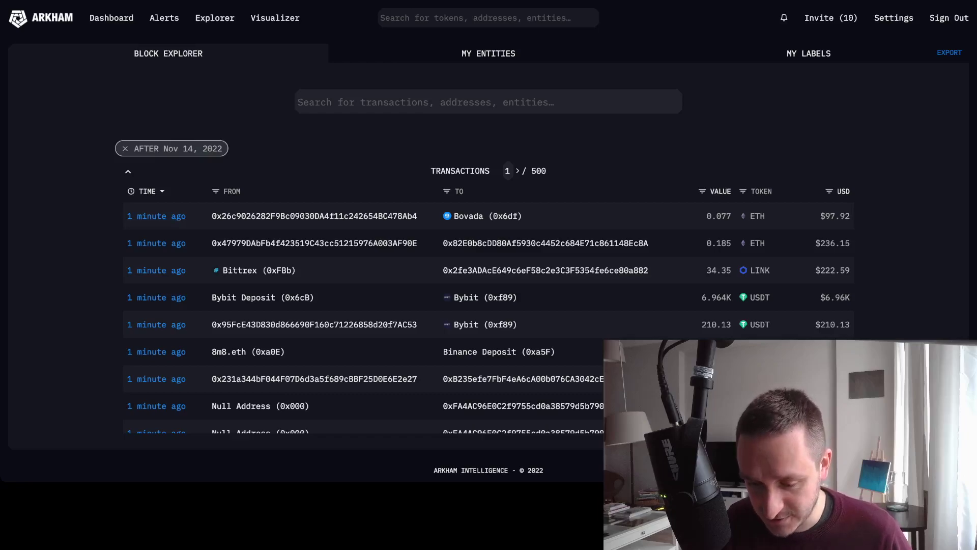
- Filter the block explorer transactions to a minimum USD value of 10,000,000
scroll(488, 311, "down", 1)
scroll(488, 310, "up", 1)
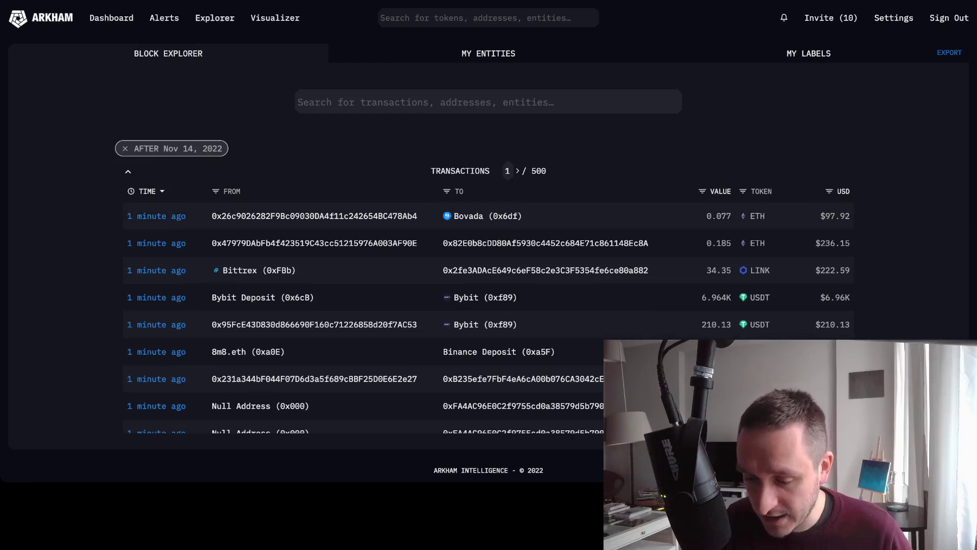
left_click(829, 191)
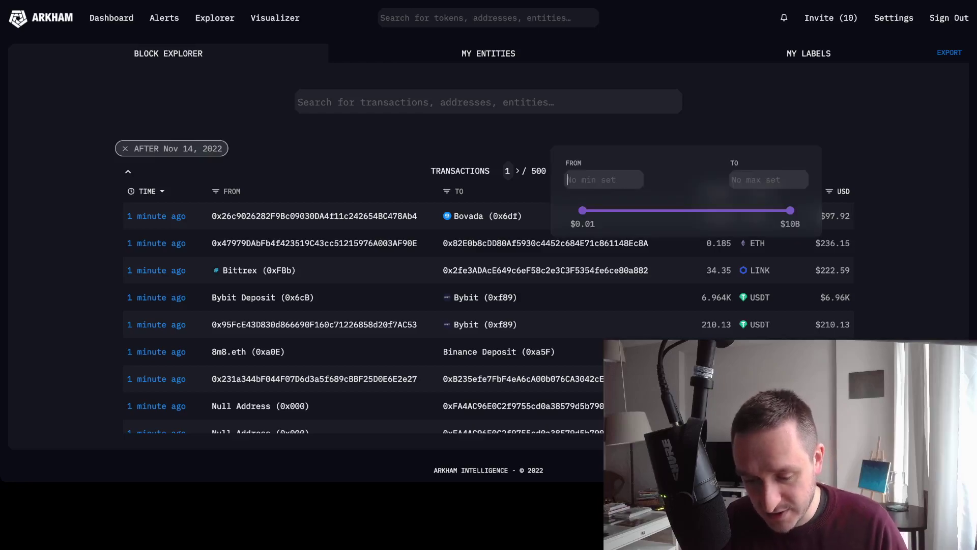
type("10,000,")
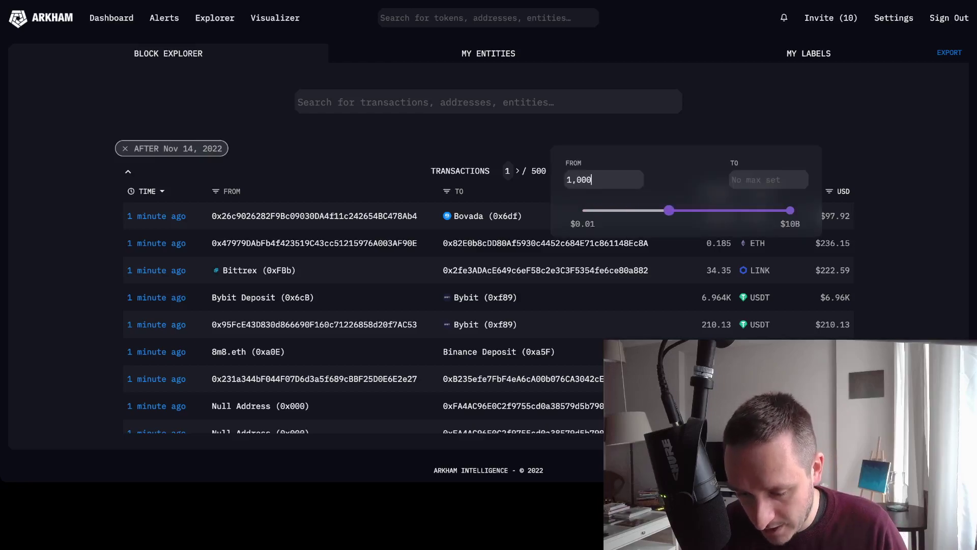
type("000")
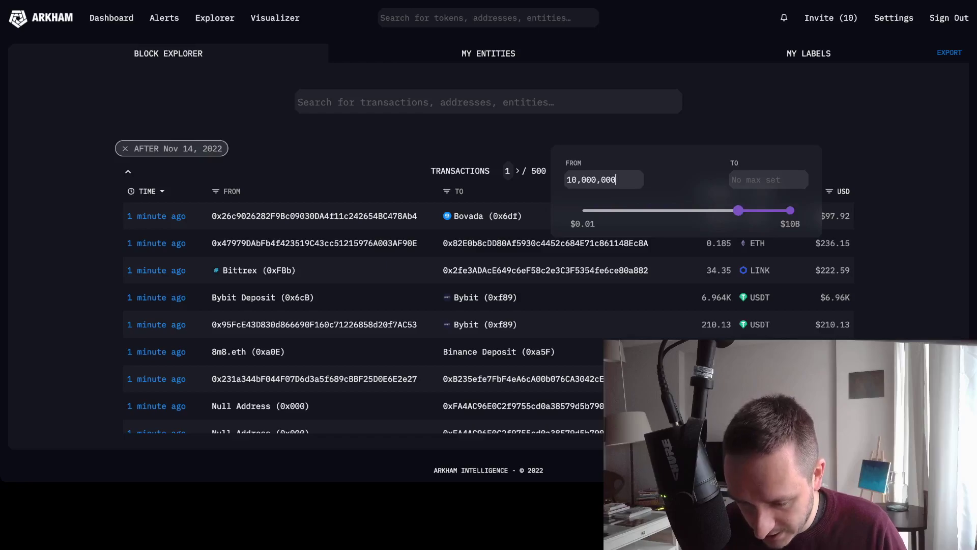
key("Return")
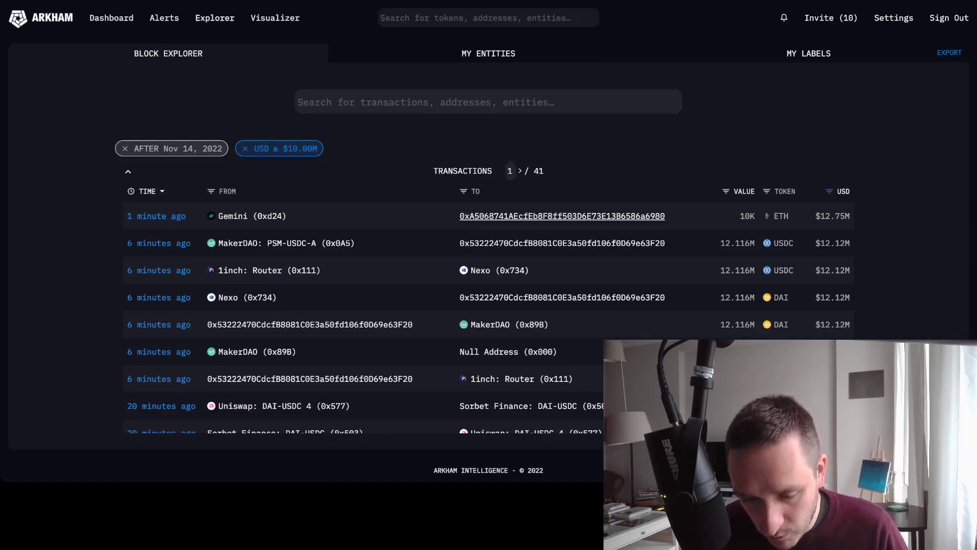
- Open the recipient address of the most recent Gemini transfer of 10K ETH
scroll(562, 298, "down", 1)
scroll(562, 299, "up", 1)
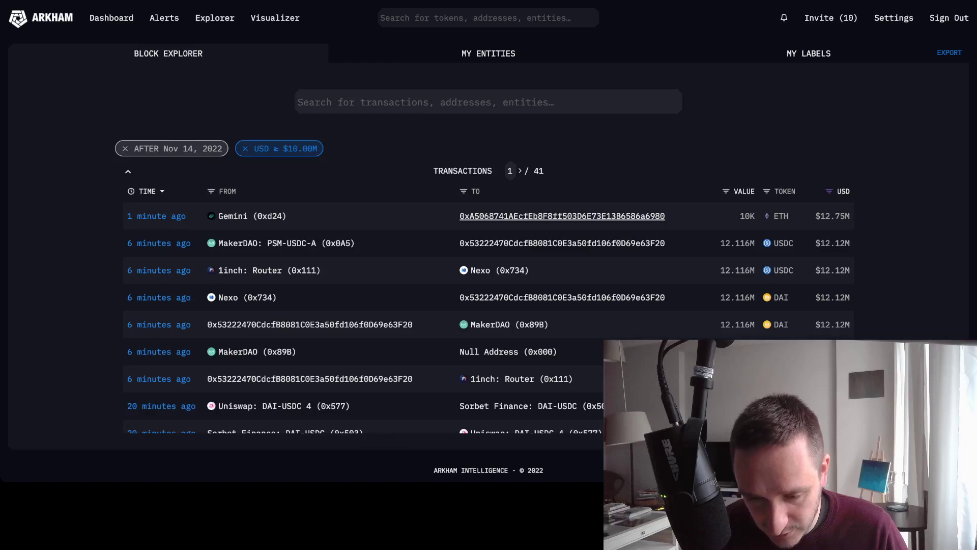
left_click(562, 215)
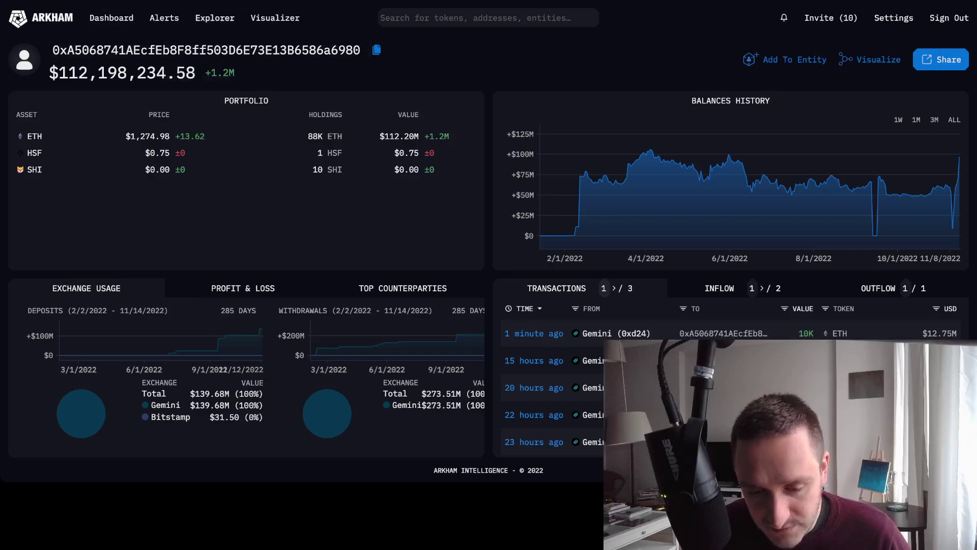
- Return to the block explorer and filter its transactions by sender to Bybit
left_click(214, 18)
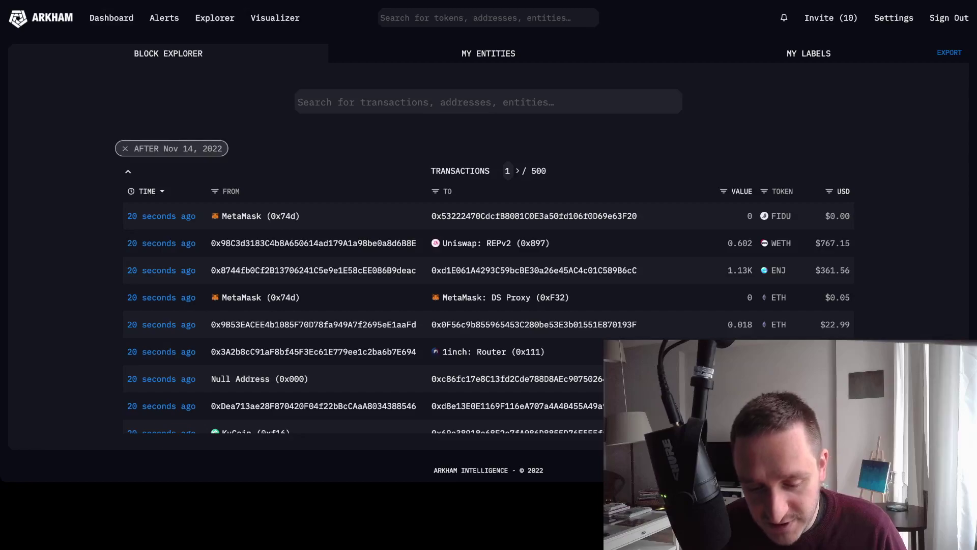
left_click(214, 191)
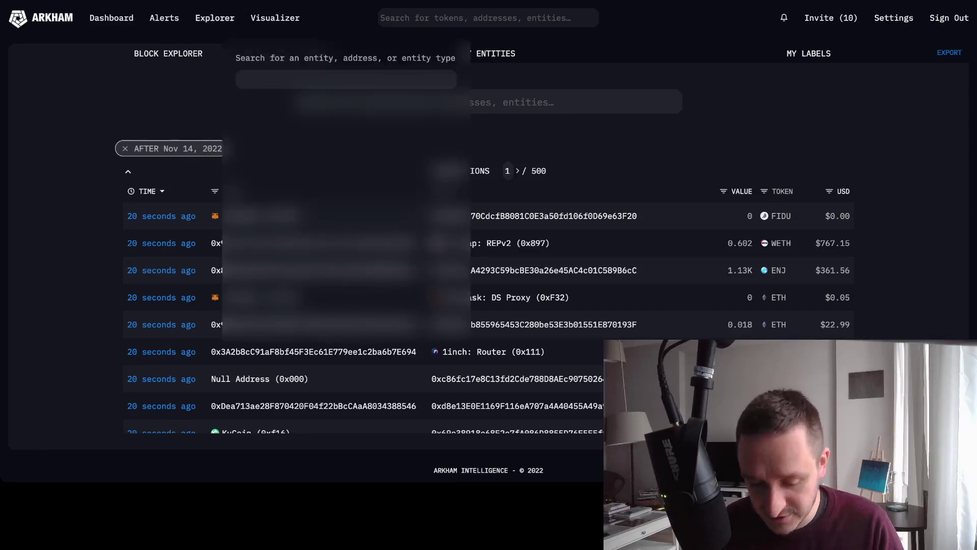
type("bybit")
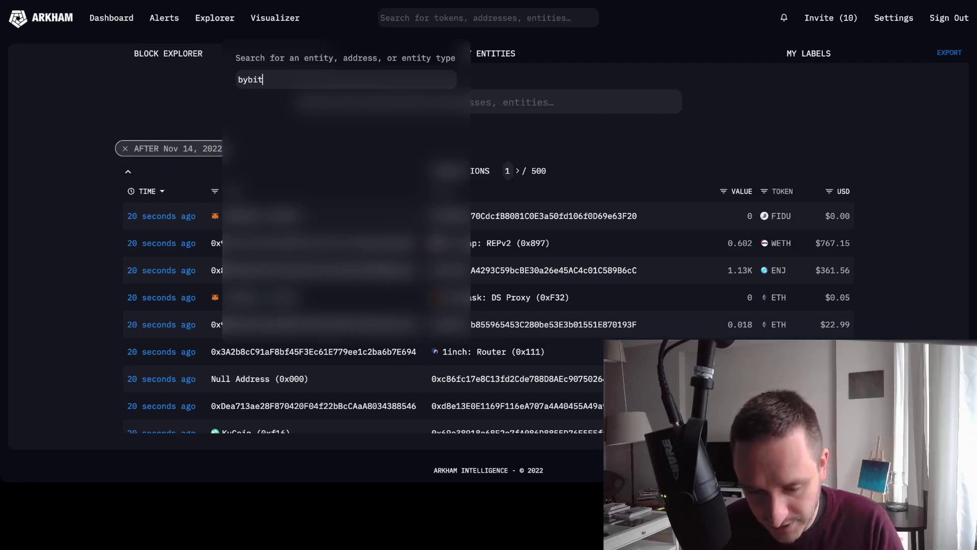
key("Up")
key("Return")
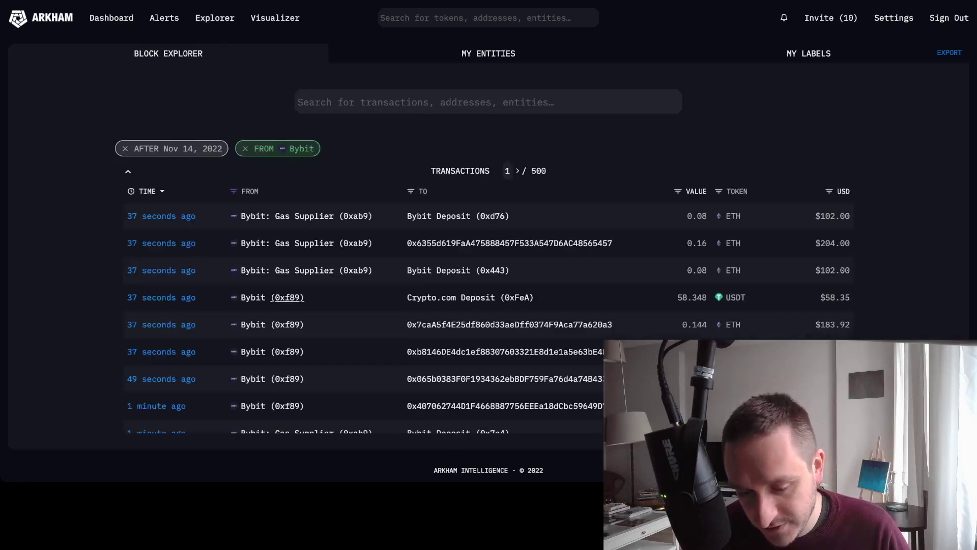
- Examine the recipients, tokens and USD values of the latest transfers sent from Bybit
scroll(492, 313, "down", 1)
scroll(492, 314, "down", 1)
scroll(492, 314, "up", 2)
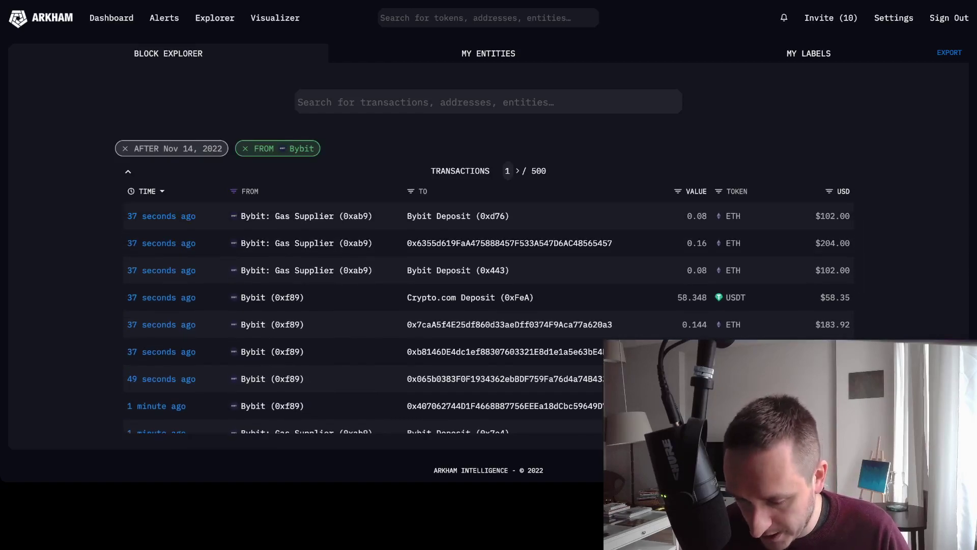
scroll(287, 340, "down", 3)
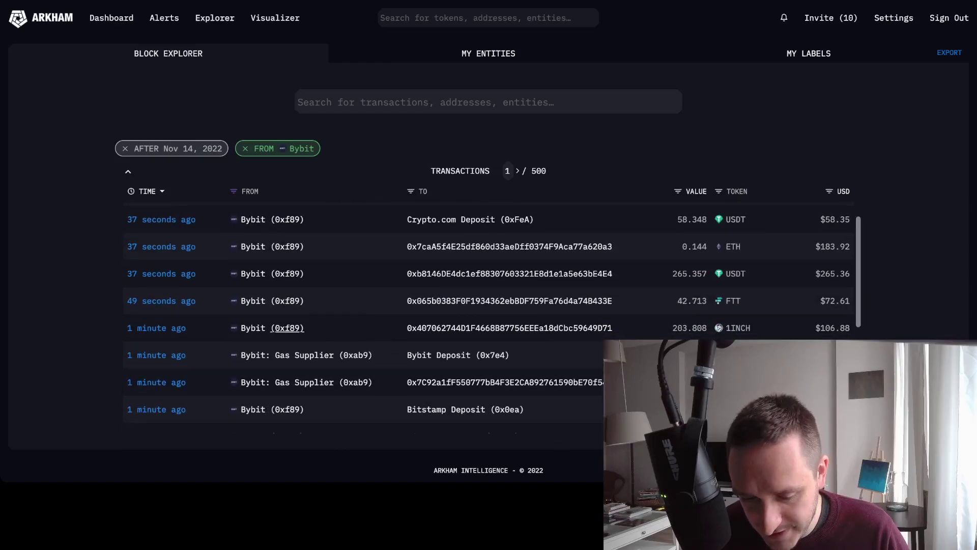
scroll(287, 340, "down", 3)
scroll(287, 340, "down", 2)
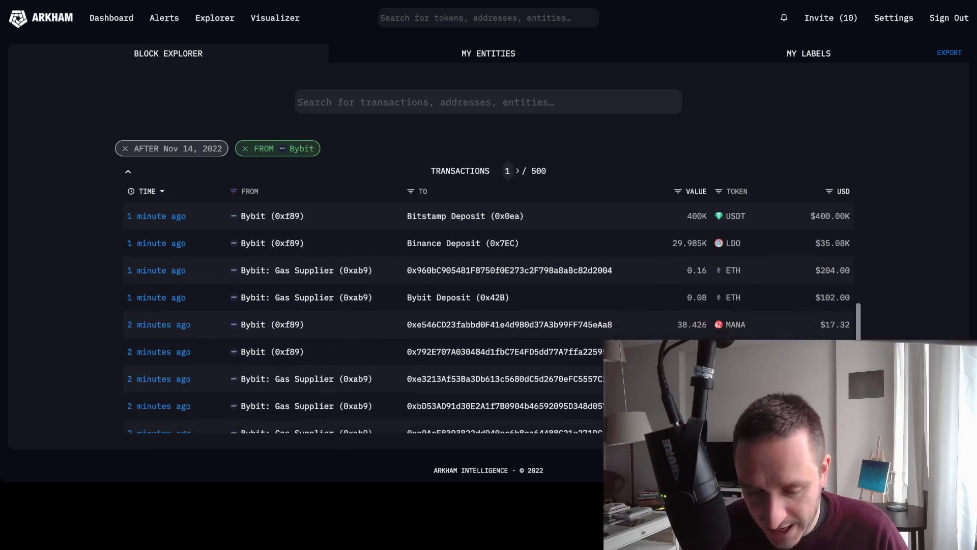
scroll(288, 340, "up", 3)
scroll(488, 318, "up", 3)
- Remove the Bybit sender filter, then search for "shib" and open the Shiba Inu entity page
left_click(246, 148)
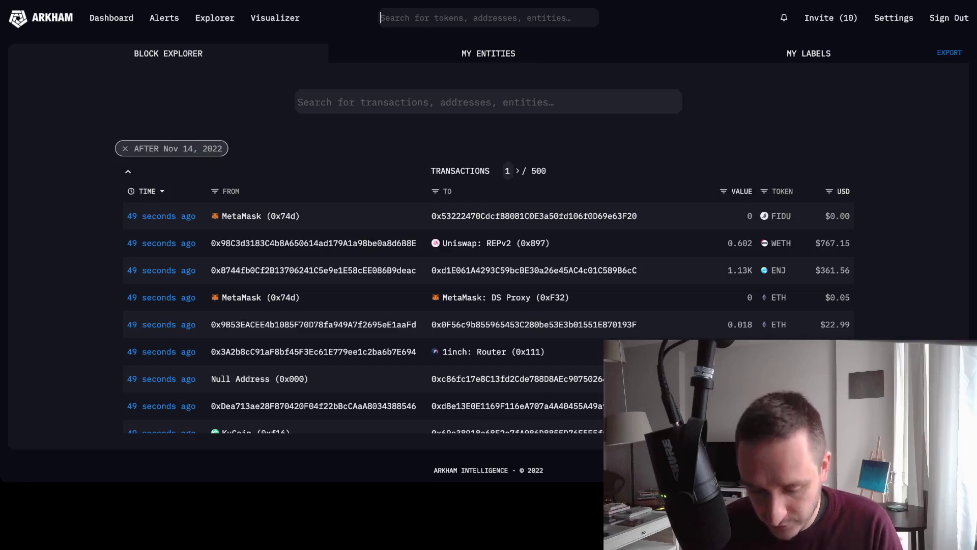
type("shib")
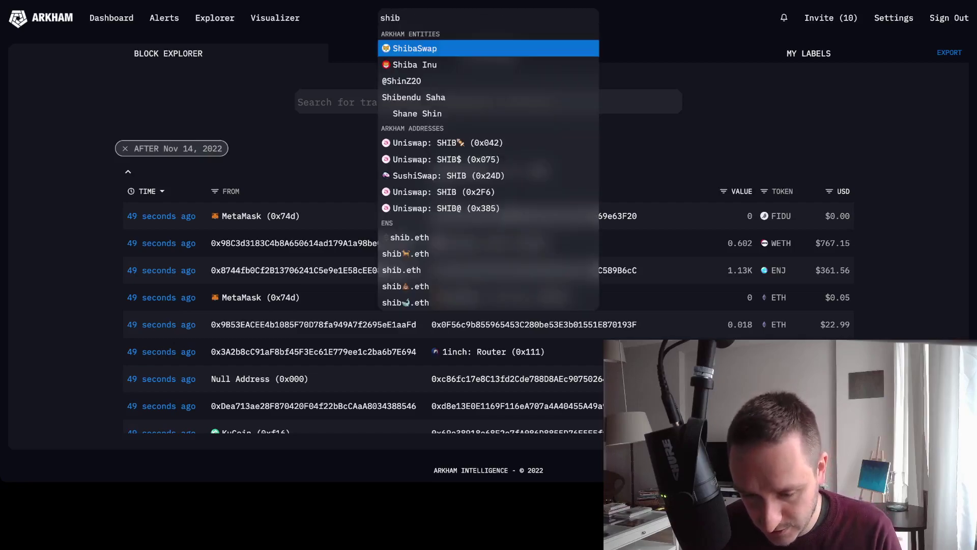
key("Down")
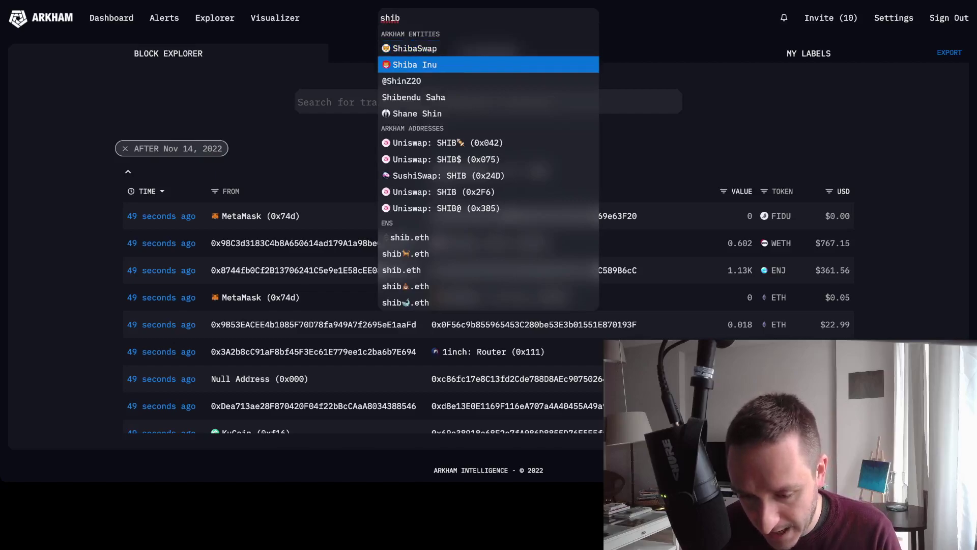
key("Return")
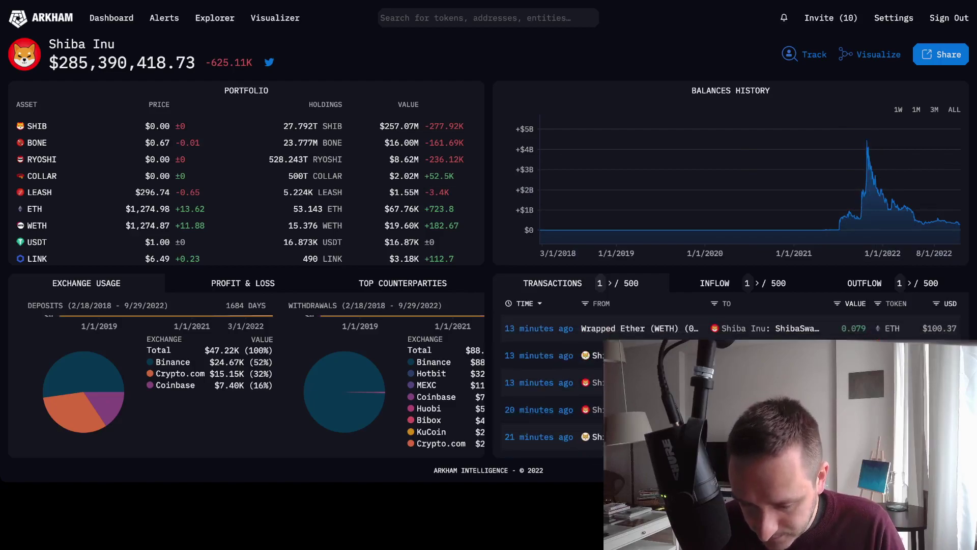
- Filter Shiba Inu's transactions by sender to Bybit
left_click(586, 303)
key("Escape")
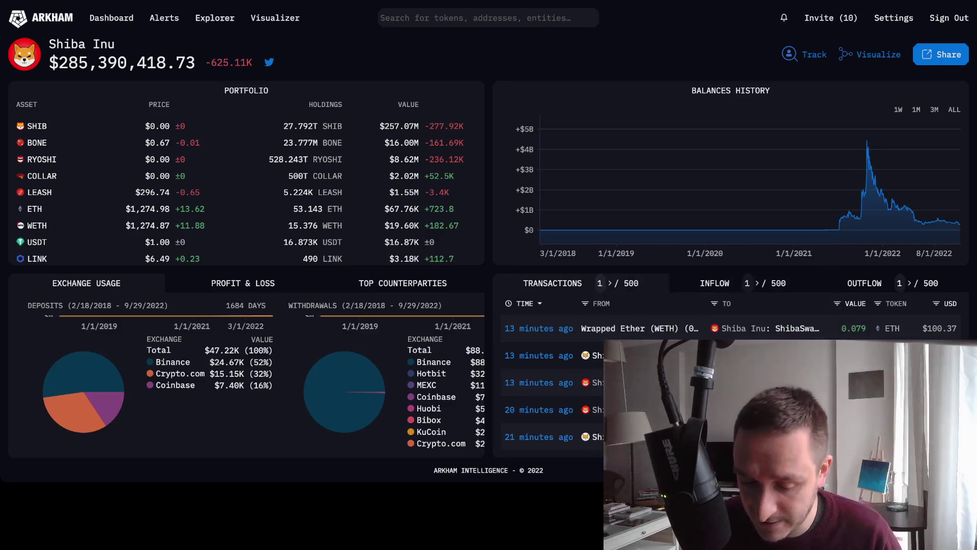
key("/")
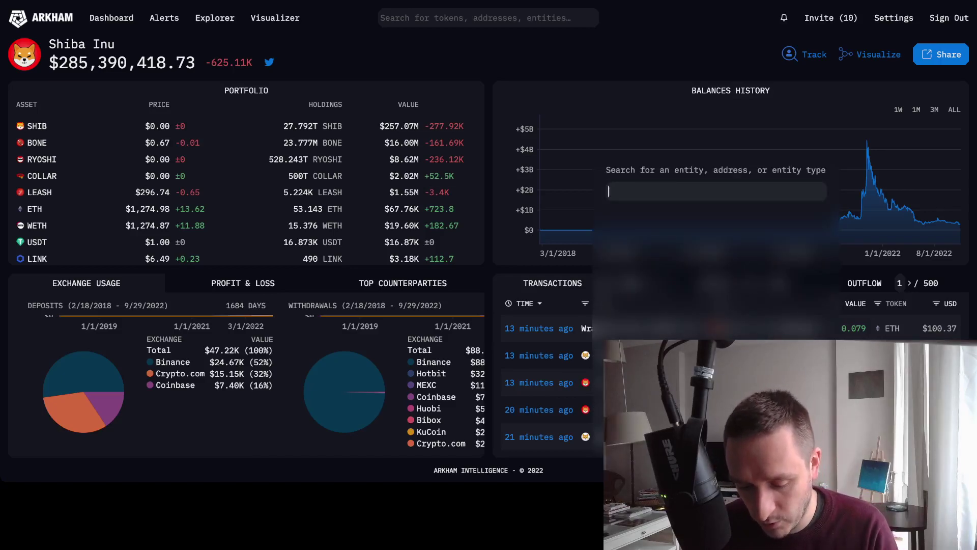
type("by")
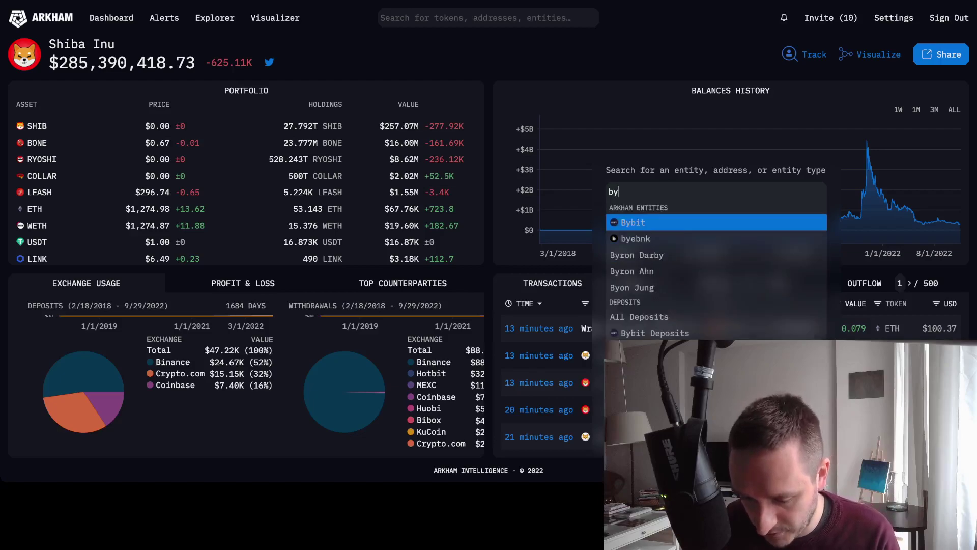
key("Return")
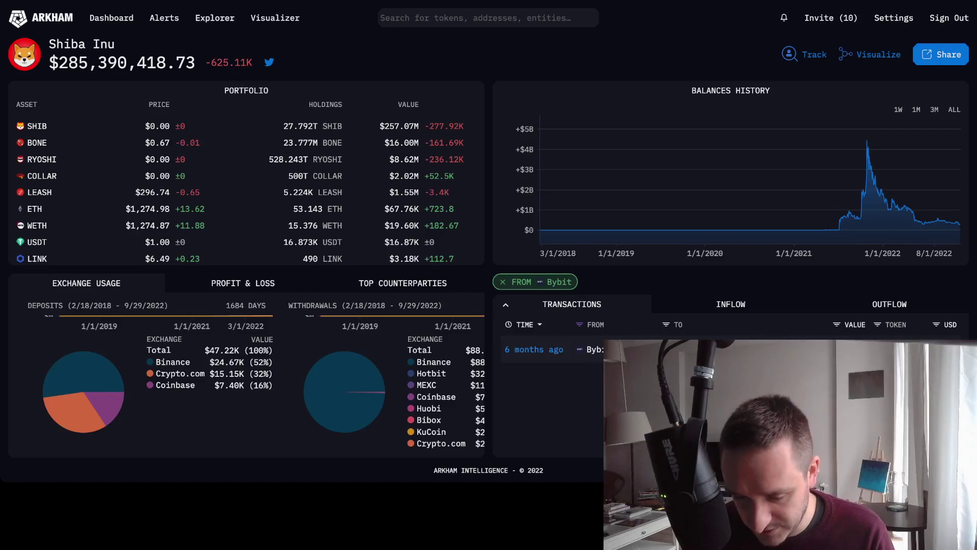
- Clear the Bybit filter and view Shiba Inu's inflow and outflow transactions
key("alt+Left")
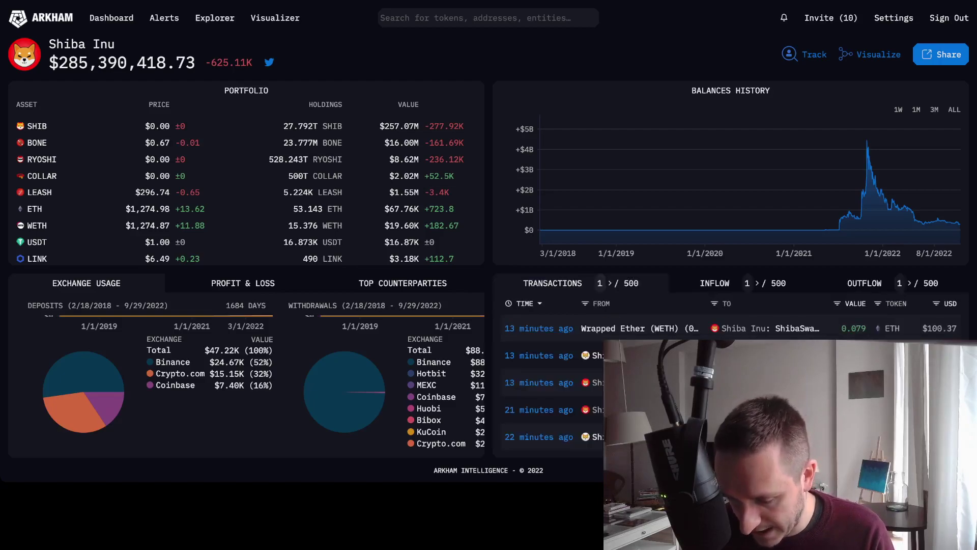
key("alt+Left")
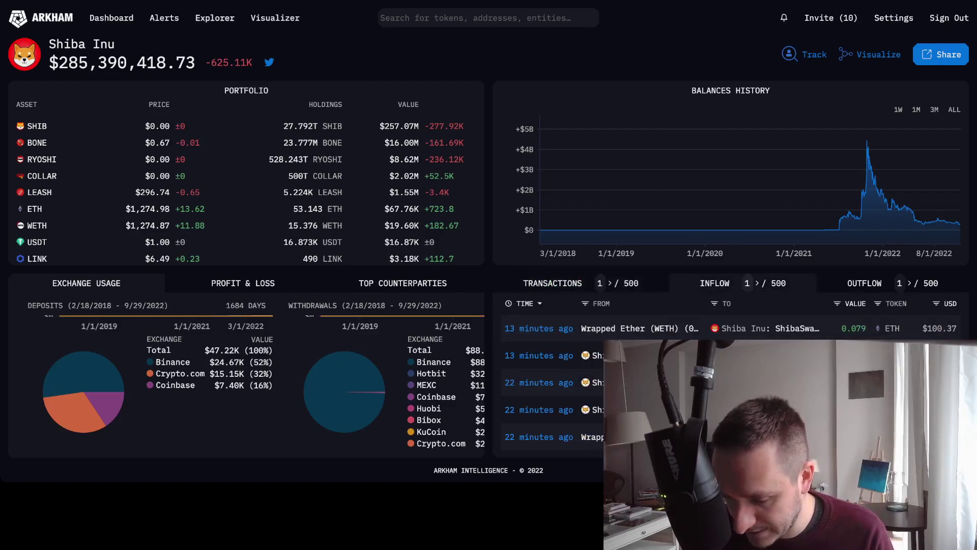
left_click(864, 283)
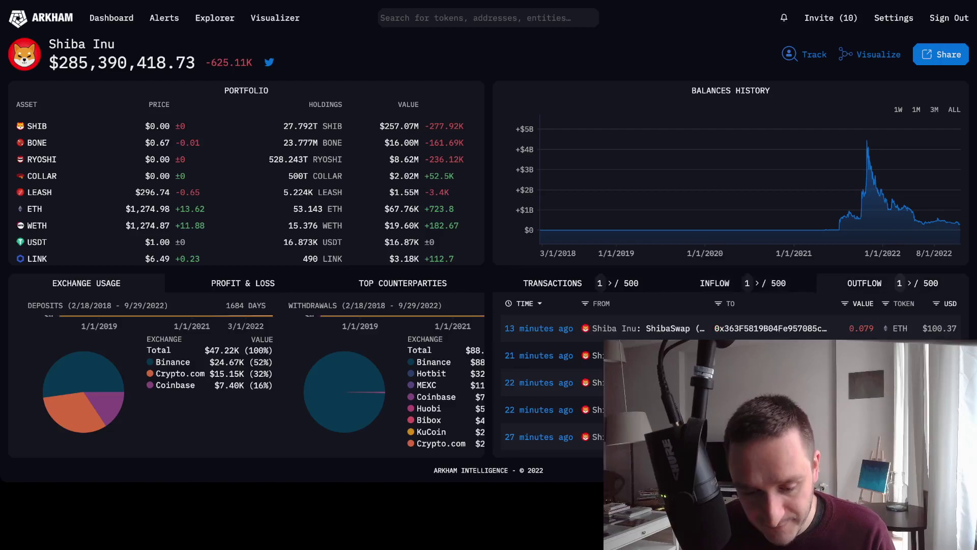
scroll(246, 192, "down", 1)
scroll(246, 192, "up", 1)
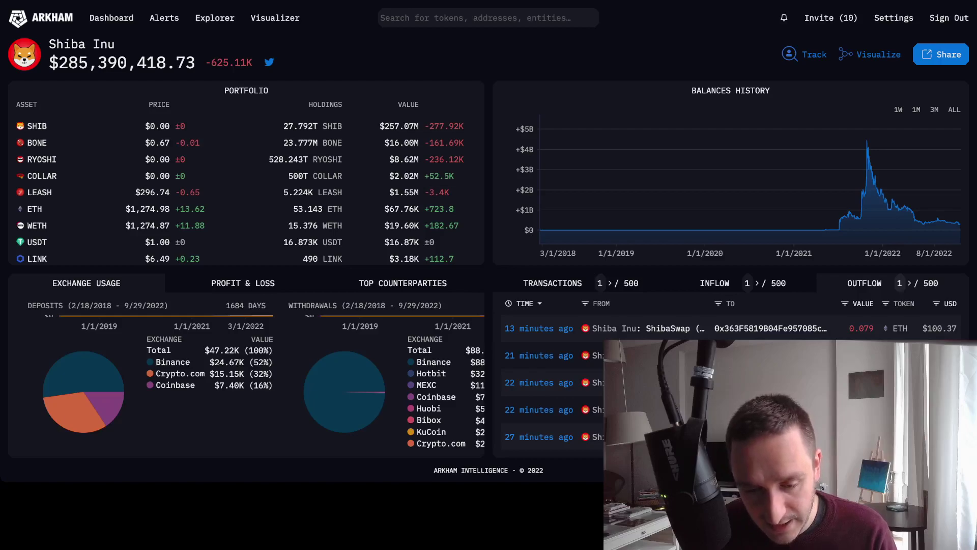
- Open the Binance dashboard and choose a Binance entry from an entity search for "binan"
key("alt+Left")
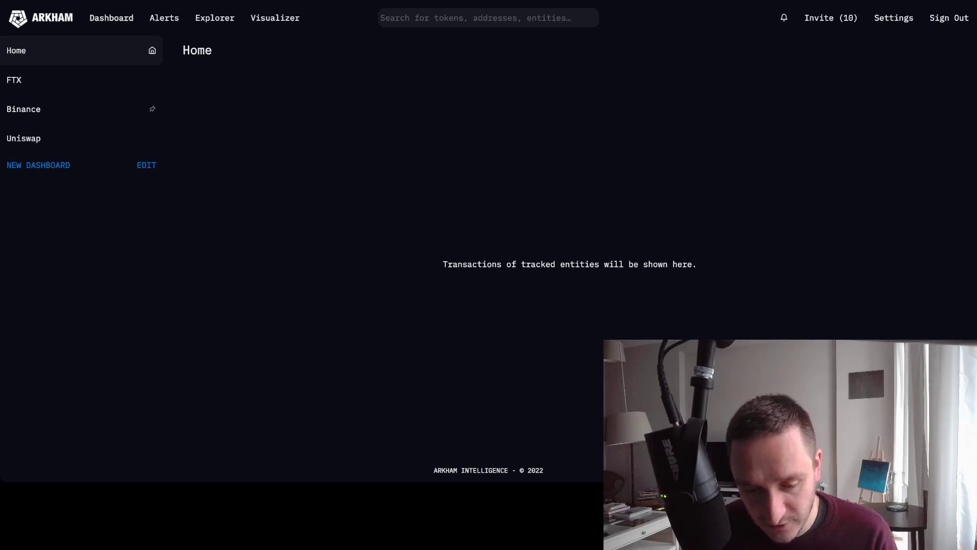
left_click(23, 109)
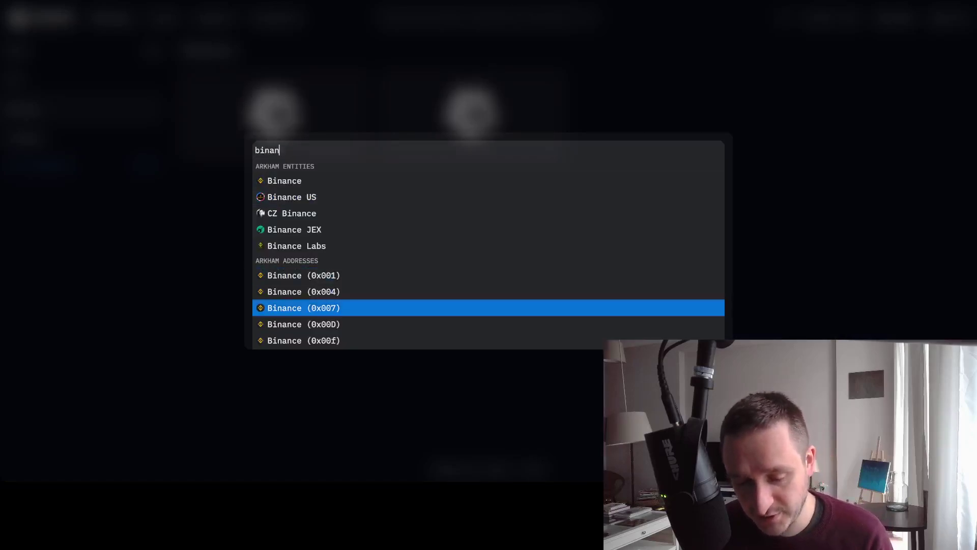
key("Up")
key("Up")
key("Return")
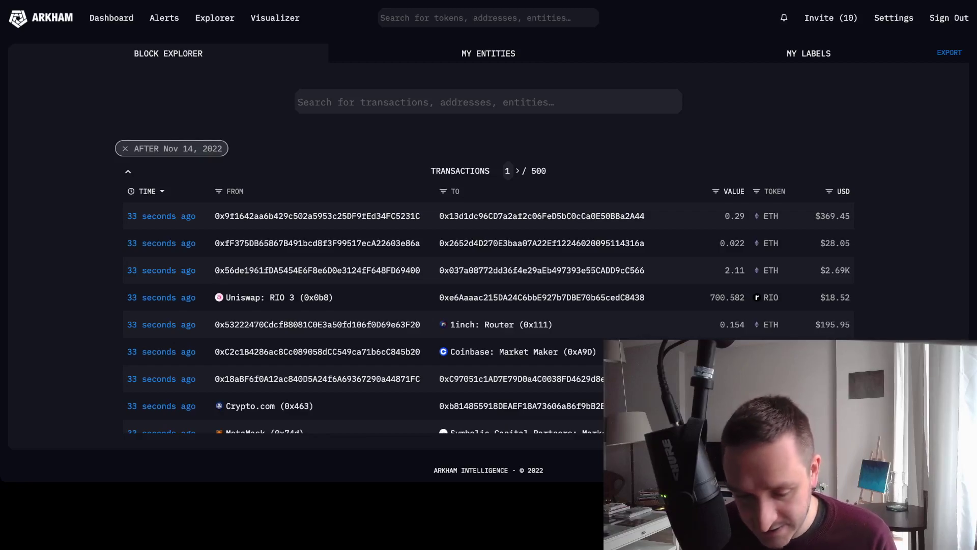
- Look through the latest transactions after Nov 14, 2022 in the block explorer
scroll(316, 229, "down", 6)
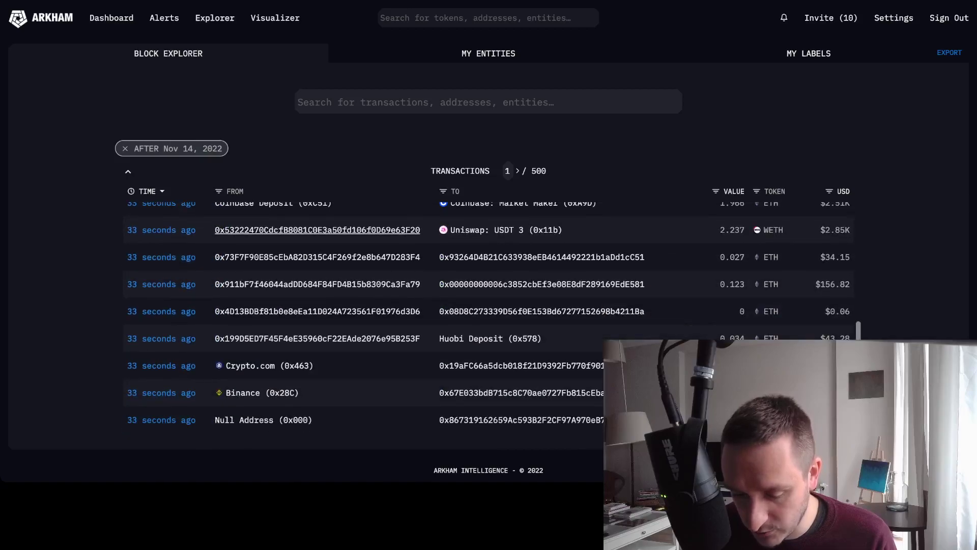
scroll(316, 229, "up", 4)
scroll(488, 313, "up", 3)
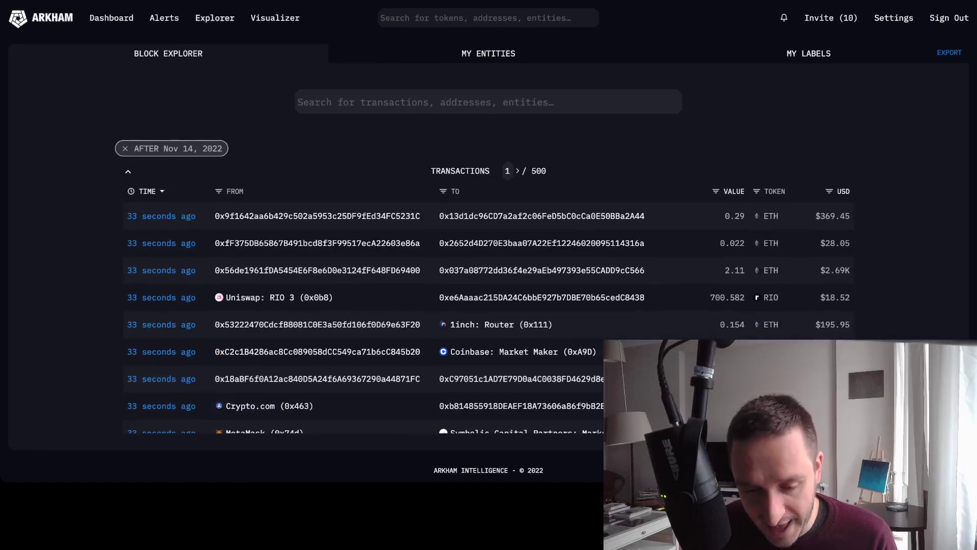